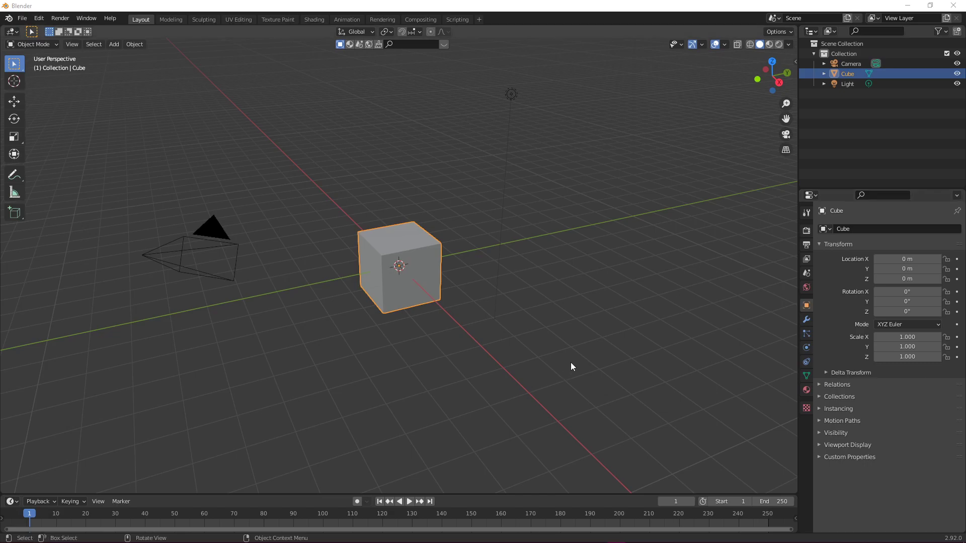
# Step: Clear the selection, then box-select the default camera, cube and light together
pyautogui.moveTo(577, 371); pyautogui.dragTo(501, 351, button='middle')
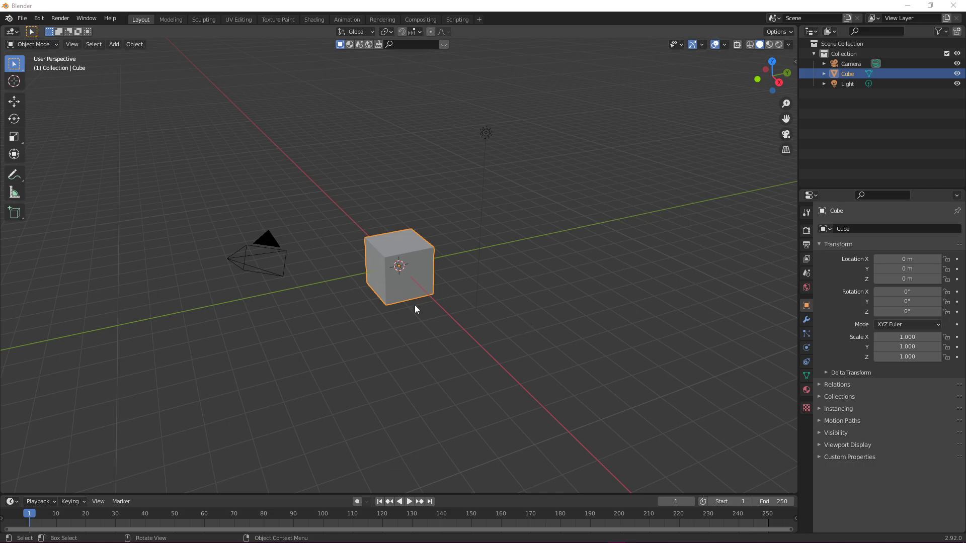
pyautogui.click(659, 304)
pyautogui.scroll(-1, 431, 260)
pyautogui.moveTo(185, 82); pyautogui.dragTo(583, 422)
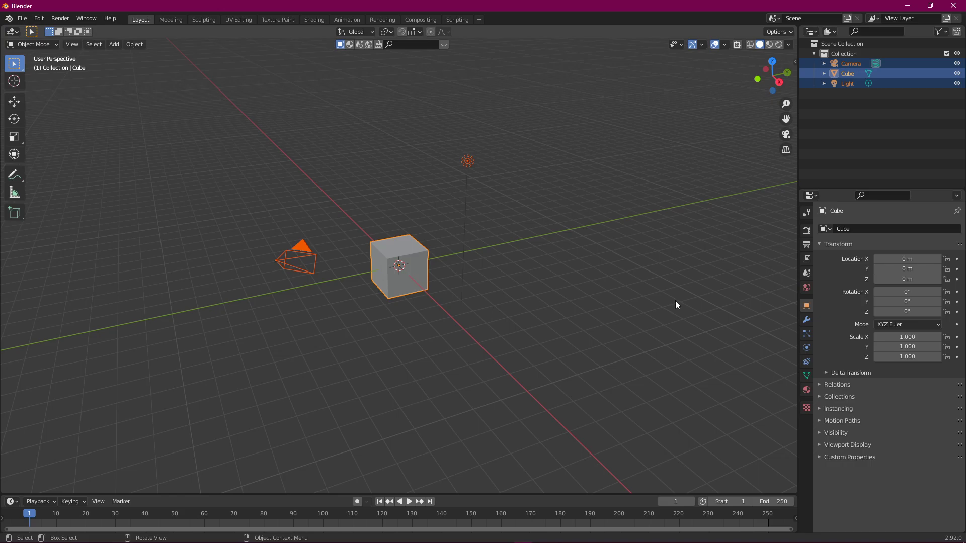
# Step: Delete the selected camera, cube and light, leaving an empty scene
pyautogui.press('Delete')
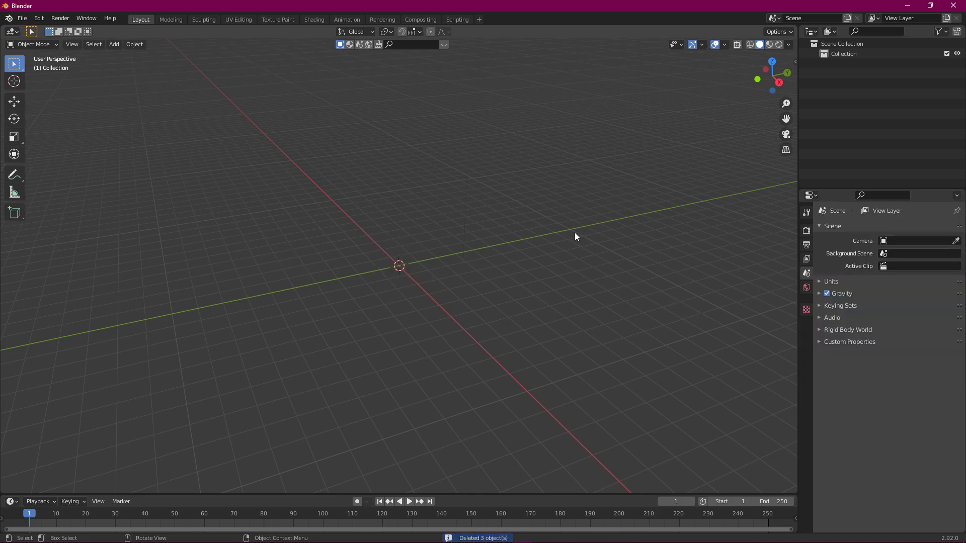
pyautogui.moveTo(535, 186); pyautogui.dragTo(571, 202, button='middle')
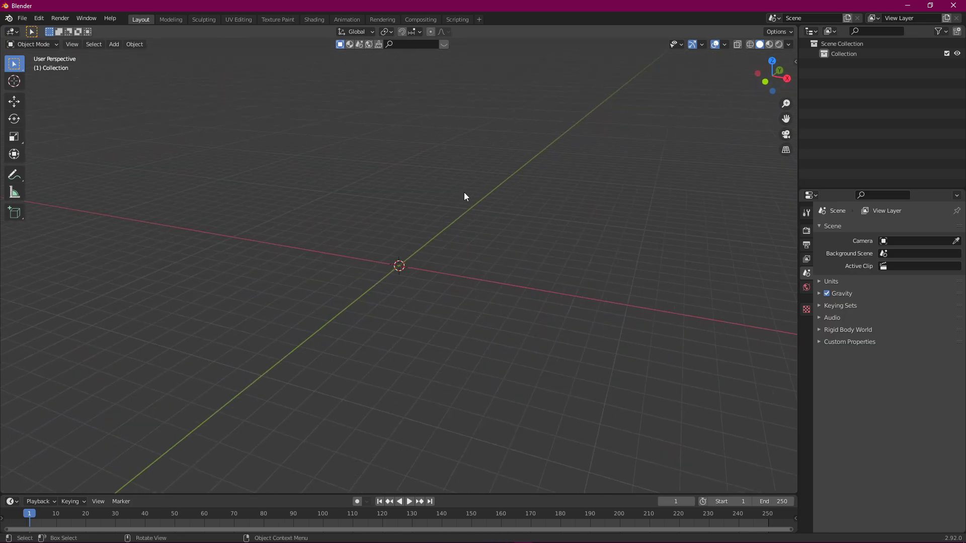
pyautogui.click(21, 19)
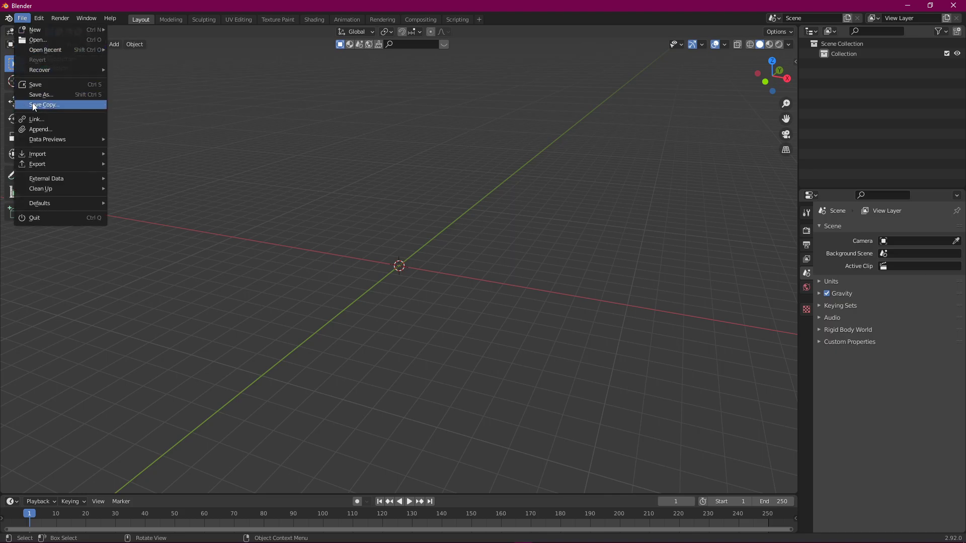
# Step: Append from D:\YoutubeVideoTutorialFolder\New Scene\Sofa.blend, choosing Object > s4studio_mesh_1
pyautogui.click(44, 130)
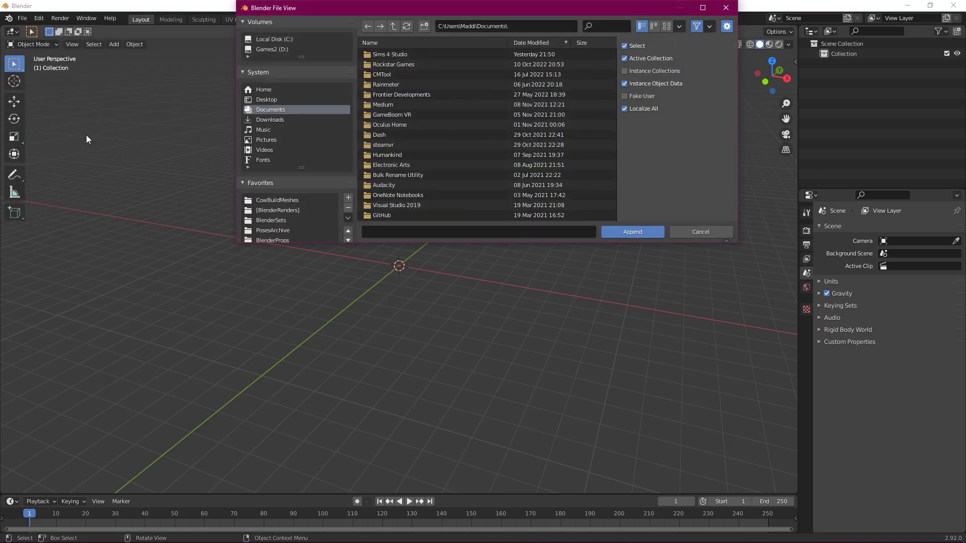
pyautogui.click(270, 49)
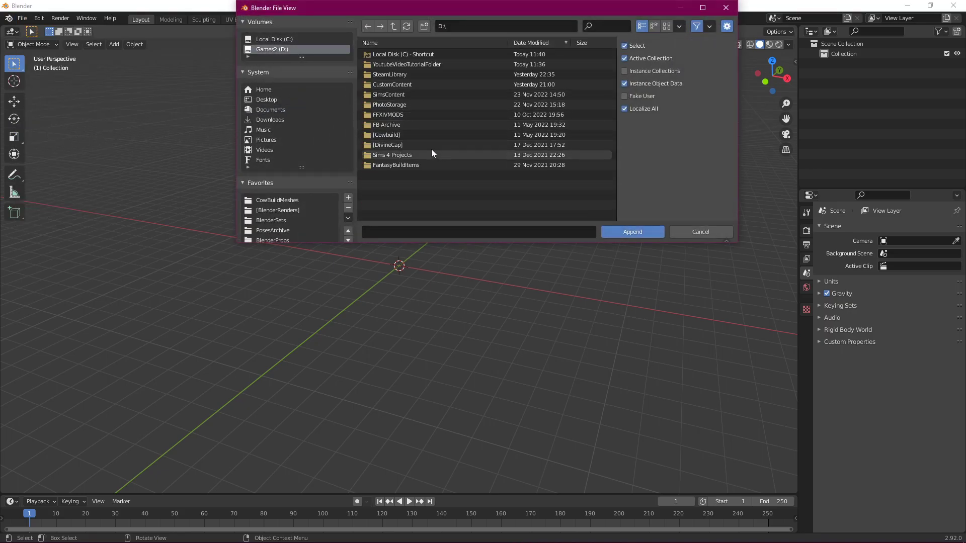
pyautogui.click(414, 65)
pyautogui.click(405, 55)
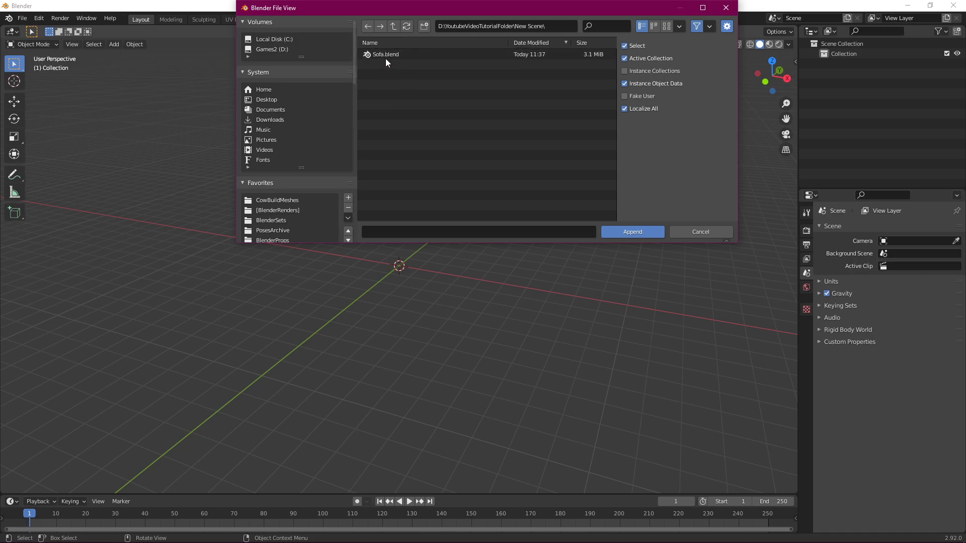
pyautogui.click(387, 55)
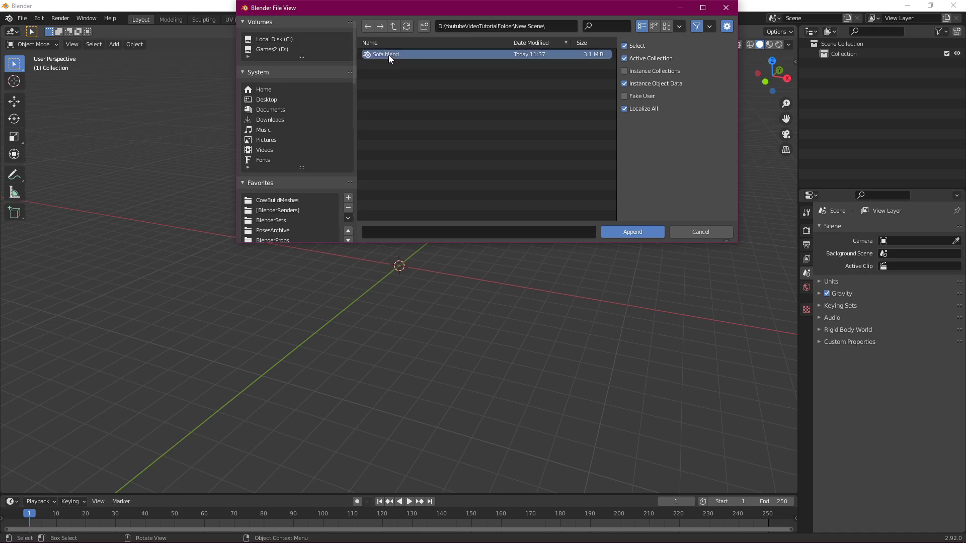
pyautogui.click(635, 233)
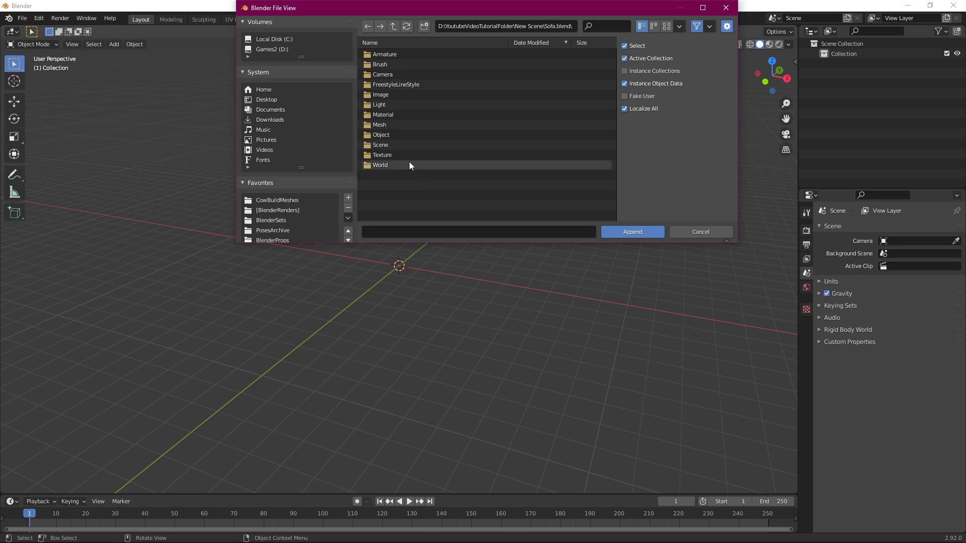
pyautogui.click(399, 134)
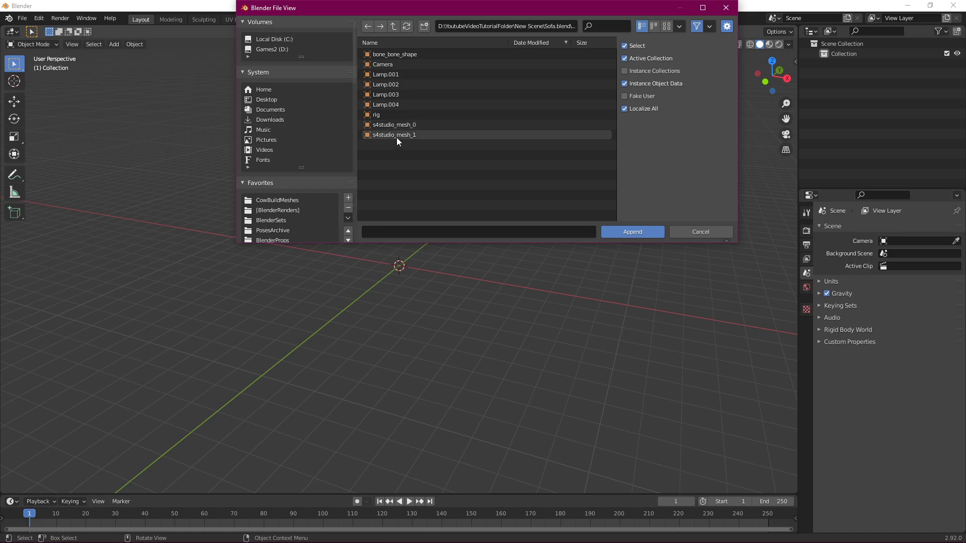
pyautogui.click(396, 137)
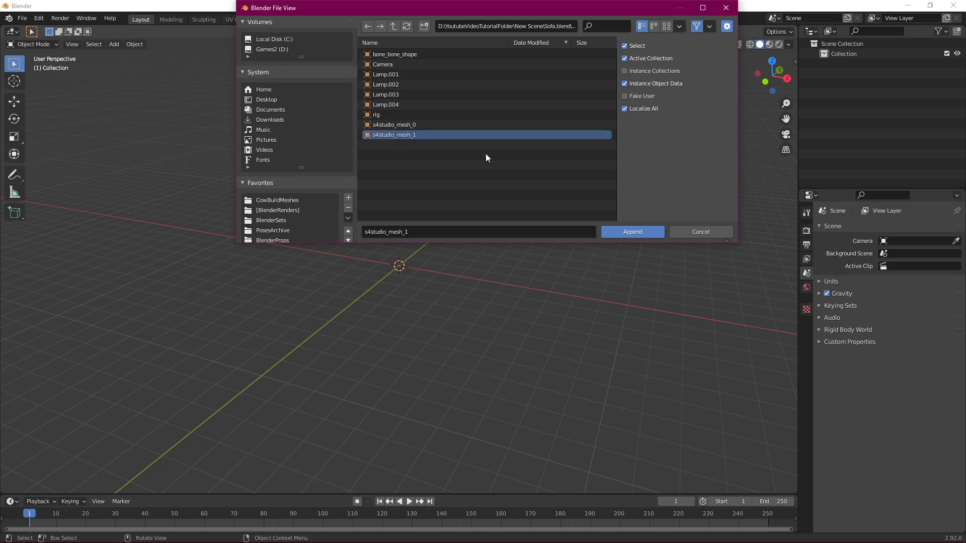
# Step: Append s4studio_mesh_1 into the scene and inspect the sofa with its rig
pyautogui.click(621, 233)
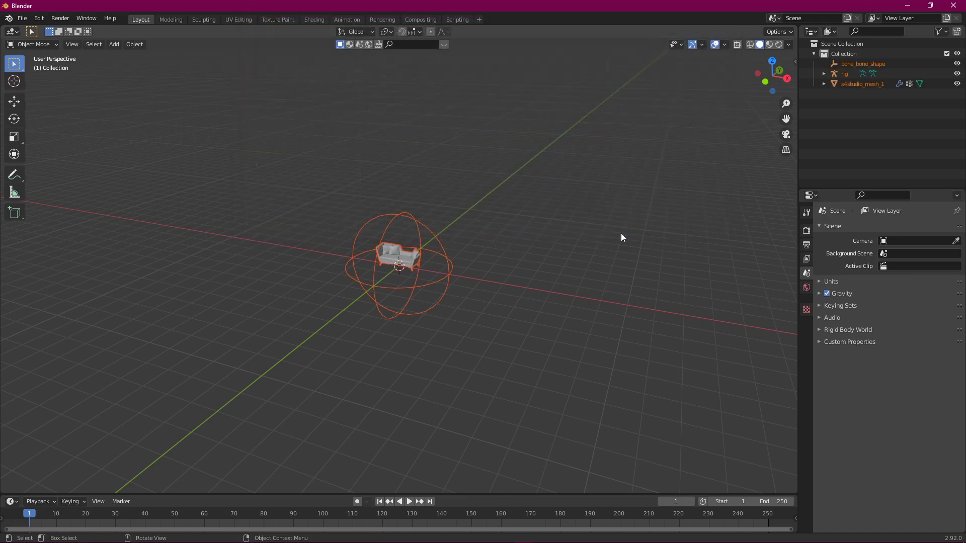
pyautogui.moveTo(505, 328); pyautogui.dragTo(539, 320, button='middle')
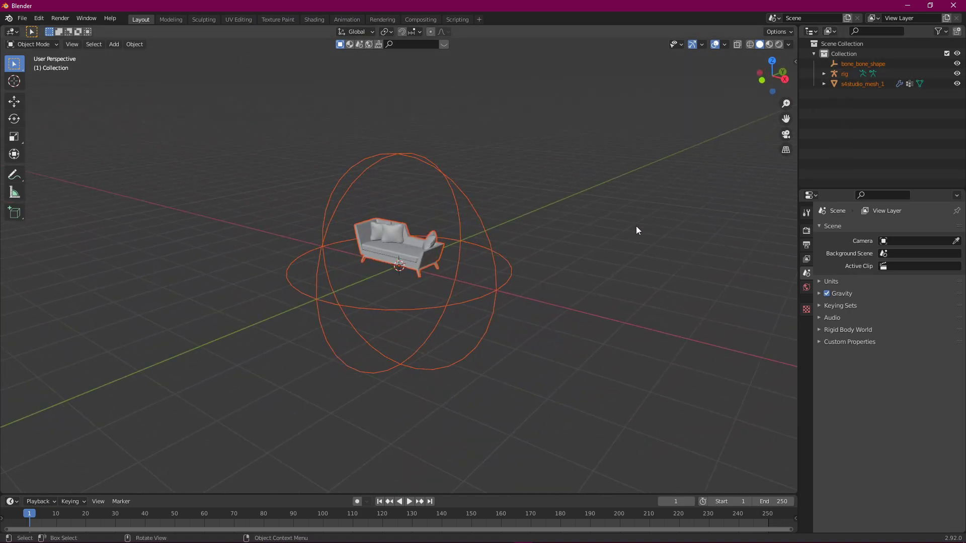
pyautogui.moveTo(617, 242); pyautogui.dragTo(691, 167, button='middle')
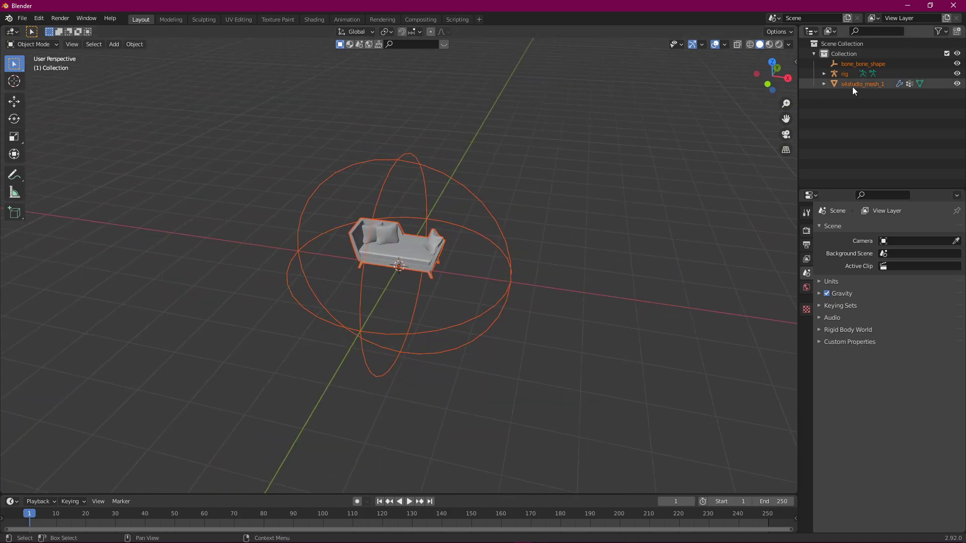
# Step: Delete the bone_bone_shape and rig objects in the Outliner
pyautogui.click(847, 63)
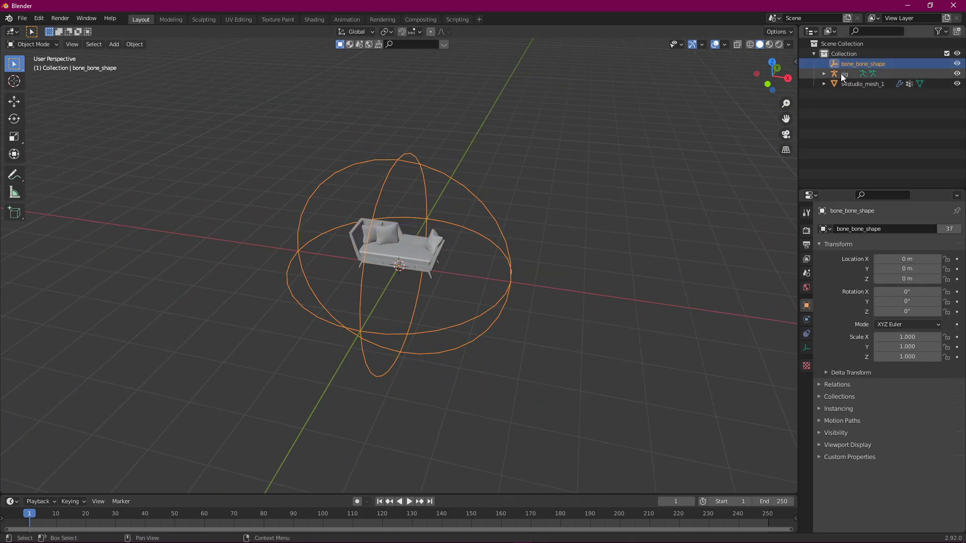
pyautogui.click(844, 81)
pyautogui.click(843, 75)
pyautogui.click(843, 64)
pyautogui.click(844, 74)
pyautogui.click(844, 83)
pyautogui.click(847, 65)
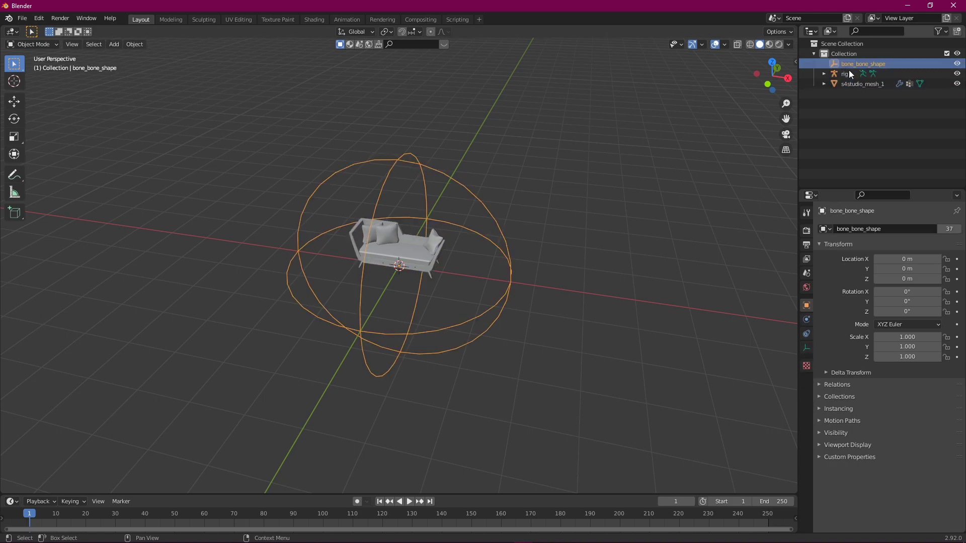
pyautogui.press('Delete')
pyautogui.click(850, 65)
pyautogui.press('Delete')
# Step: Rename the s4studio_mesh_1 mesh to 'sofa'
pyautogui.click(856, 63)
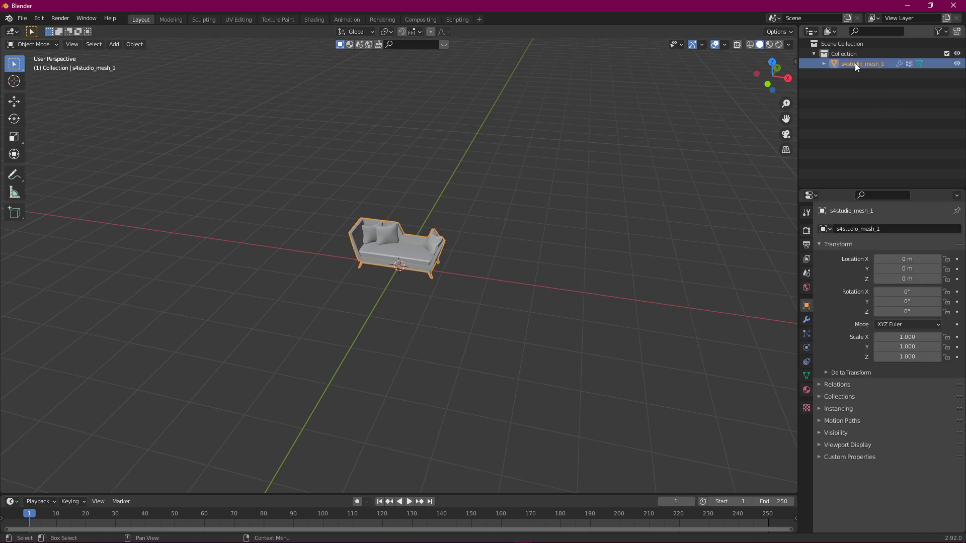
pyautogui.scroll(3, 474, 292)
pyautogui.scroll(-2, 483, 292)
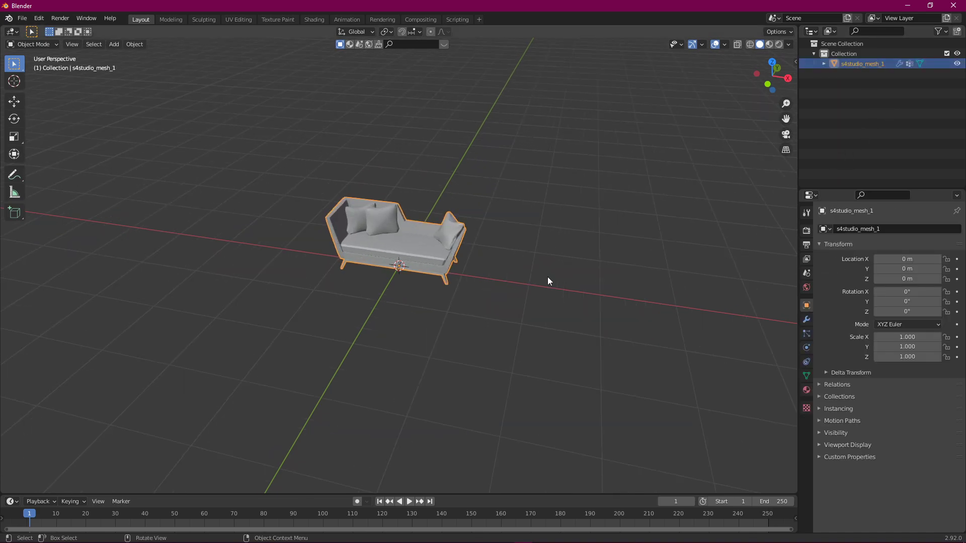
pyautogui.scroll(2, 541, 278)
pyautogui.moveTo(562, 278)
pyautogui.mouseDown(button='middle')
pyautogui.moveTo(578, 273)
pyautogui.moveTo(558, 264)
pyautogui.mouseUp(button='middle')
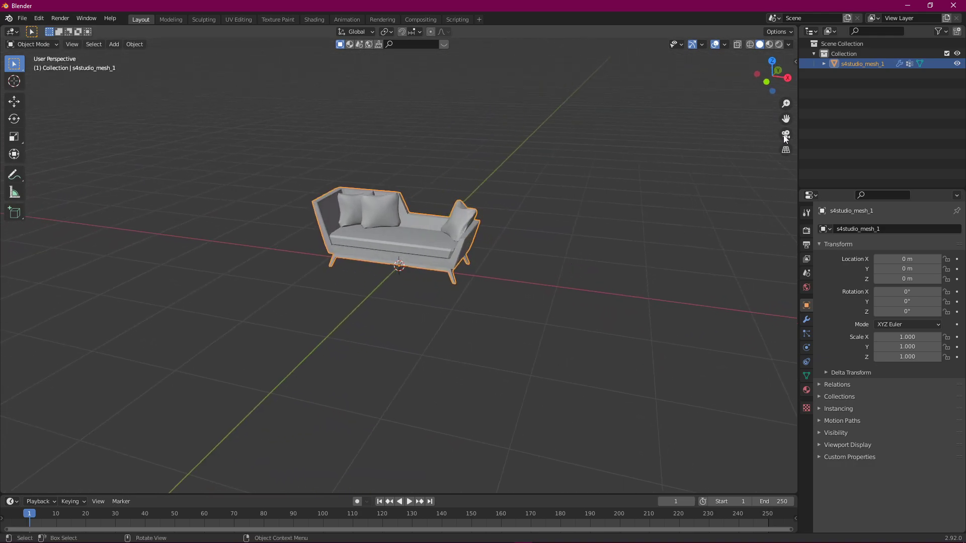
pyautogui.doubleClick(858, 64)
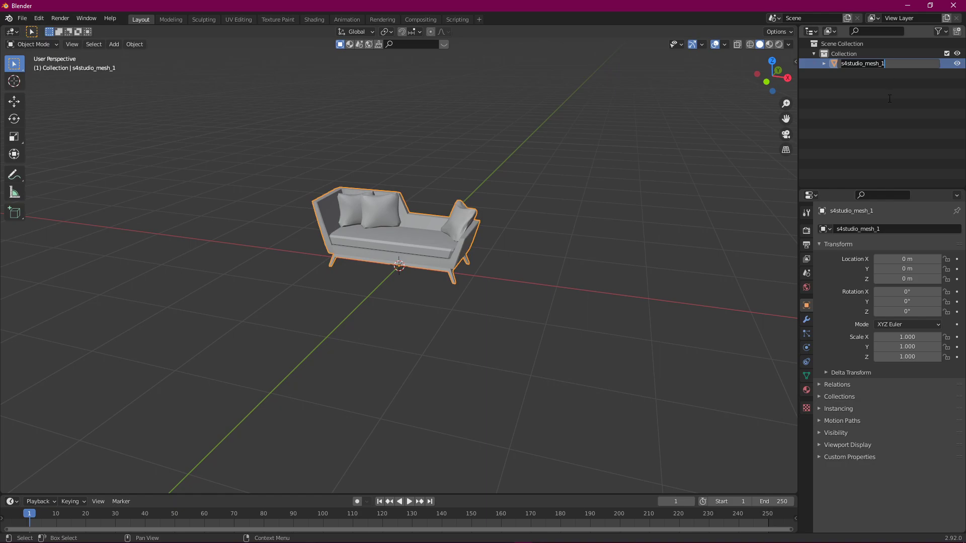
pyautogui.write('sofa')
pyautogui.press('Return')
# Step: View the sofa in wireframe shading, then switch back to solid shading
pyautogui.click(472, 189)
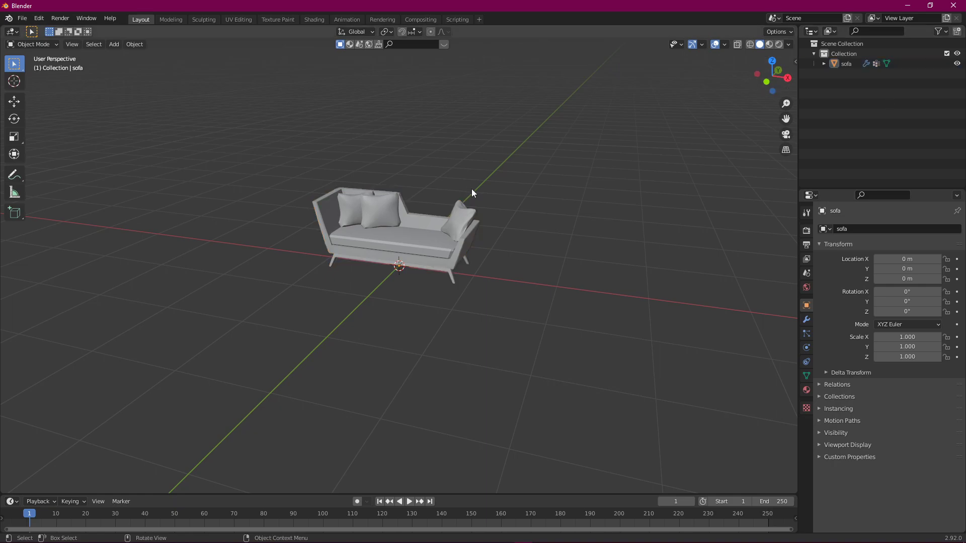
pyautogui.moveTo(432, 200); pyautogui.dragTo(557, 159, button='middle')
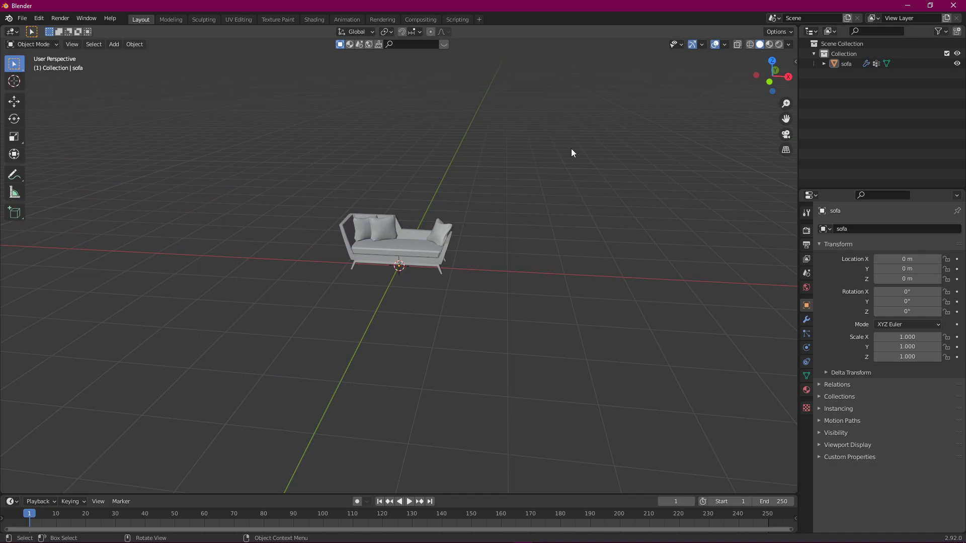
pyautogui.click(750, 44)
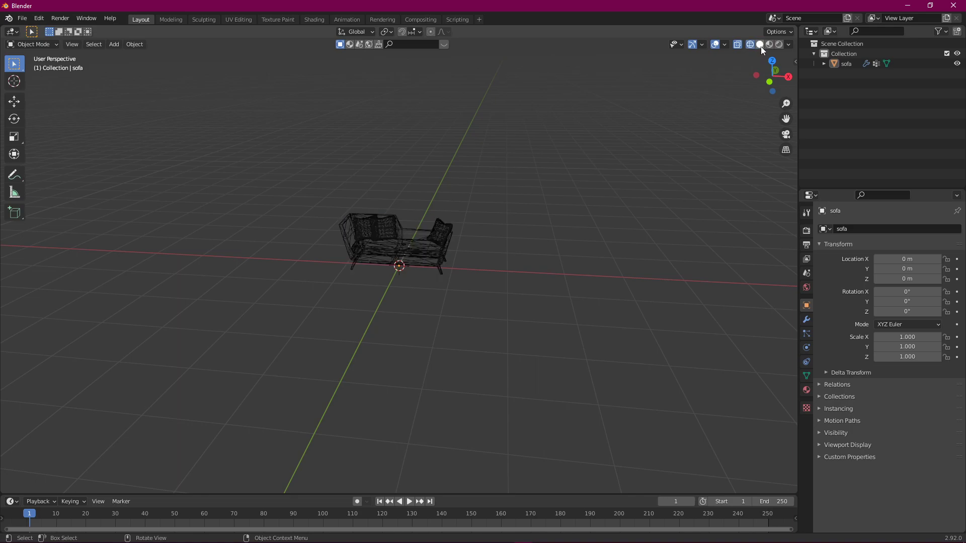
pyautogui.moveTo(493, 181)
pyautogui.mouseDown(button='middle')
pyautogui.moveTo(450, 205)
pyautogui.moveTo(514, 192)
pyautogui.moveTo(501, 179)
pyautogui.mouseUp(button='middle')
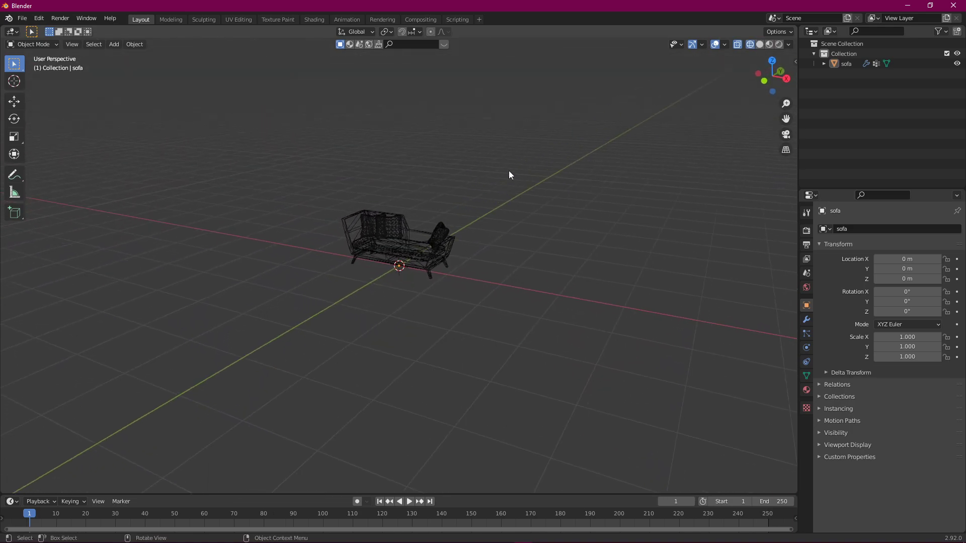
pyautogui.click(760, 44)
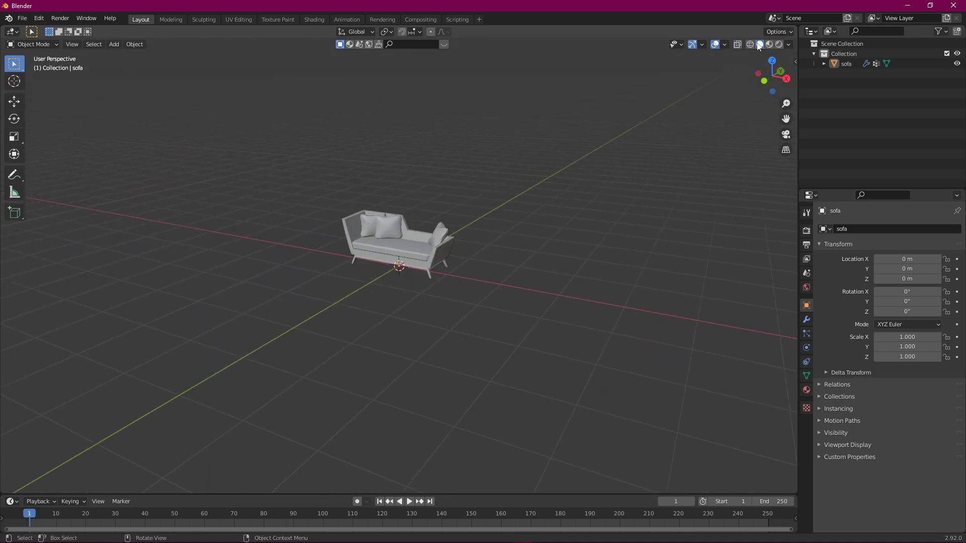
pyautogui.moveTo(593, 201)
pyautogui.mouseDown(button='middle')
pyautogui.moveTo(556, 213)
pyautogui.moveTo(750, 36)
pyautogui.mouseUp(button='middle')
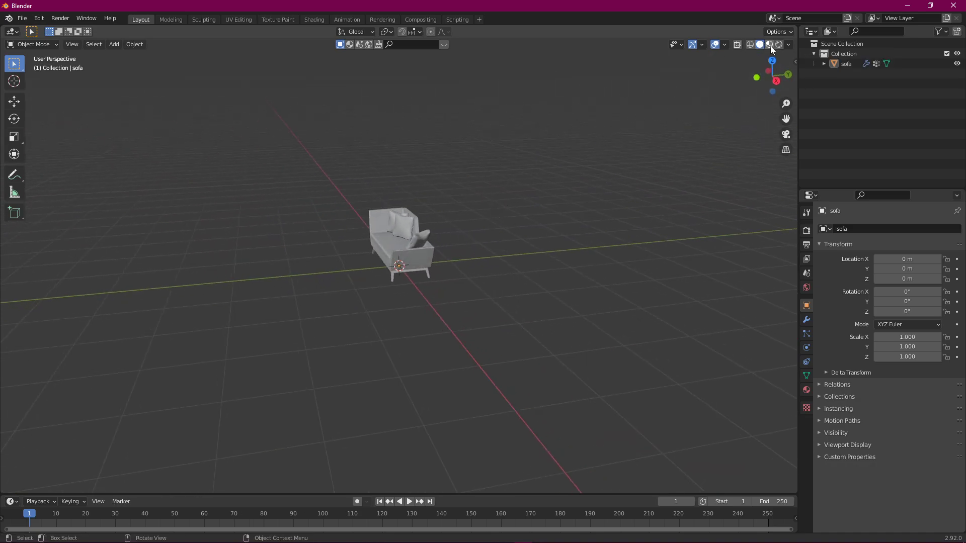
# Step: Compare Material Preview and Rendered shading, settling on Material Preview
pyautogui.click(769, 45)
pyautogui.moveTo(765, 50); pyautogui.dragTo(735, 153, button='middle')
pyautogui.moveTo(480, 236); pyautogui.dragTo(509, 259, button='middle')
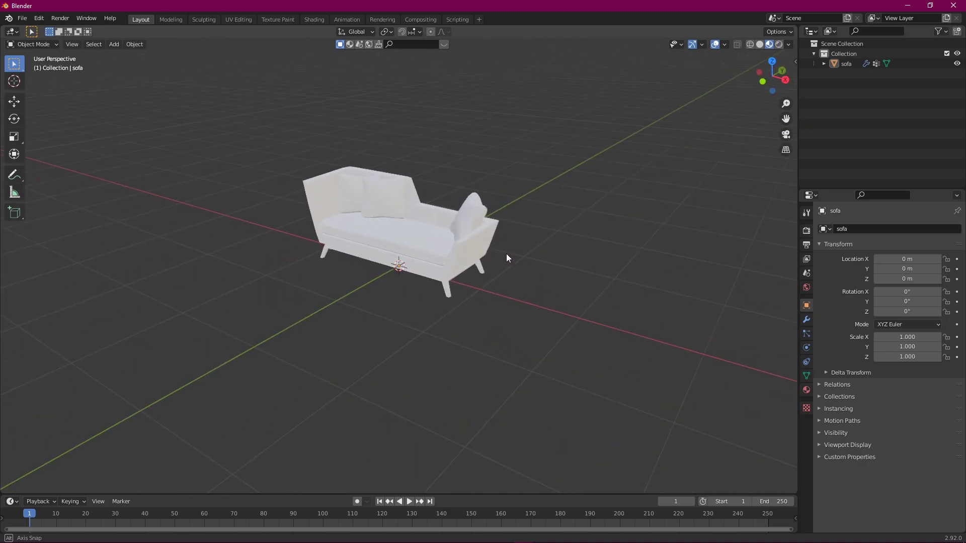
pyautogui.click(781, 45)
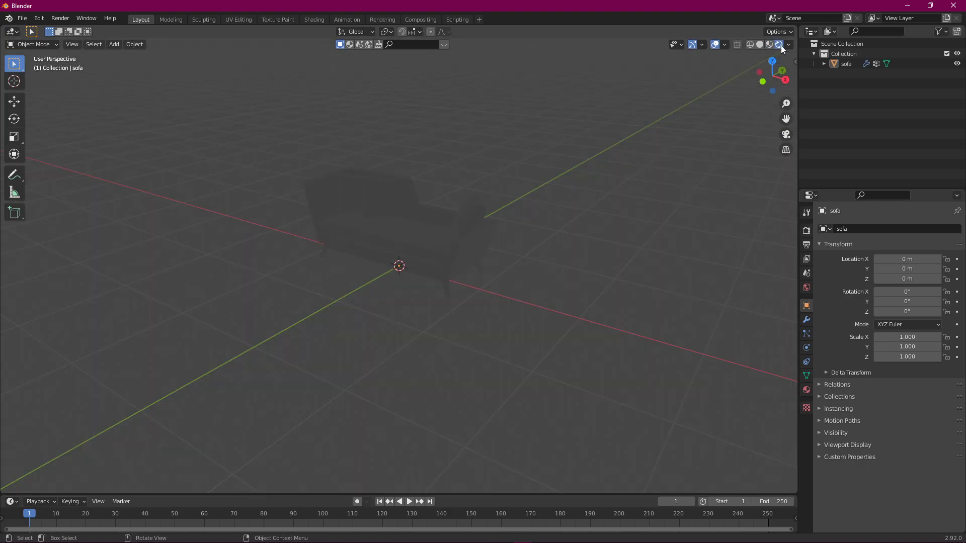
pyautogui.moveTo(575, 237)
pyautogui.mouseDown(button='middle')
pyautogui.moveTo(783, 281)
pyautogui.moveTo(585, 307)
pyautogui.moveTo(476, 239)
pyautogui.moveTo(418, 233)
pyautogui.moveTo(645, 246)
pyautogui.moveTo(581, 246)
pyautogui.moveTo(611, 256)
pyautogui.moveTo(558, 257)
pyautogui.moveTo(604, 257)
pyautogui.mouseUp(button='middle')
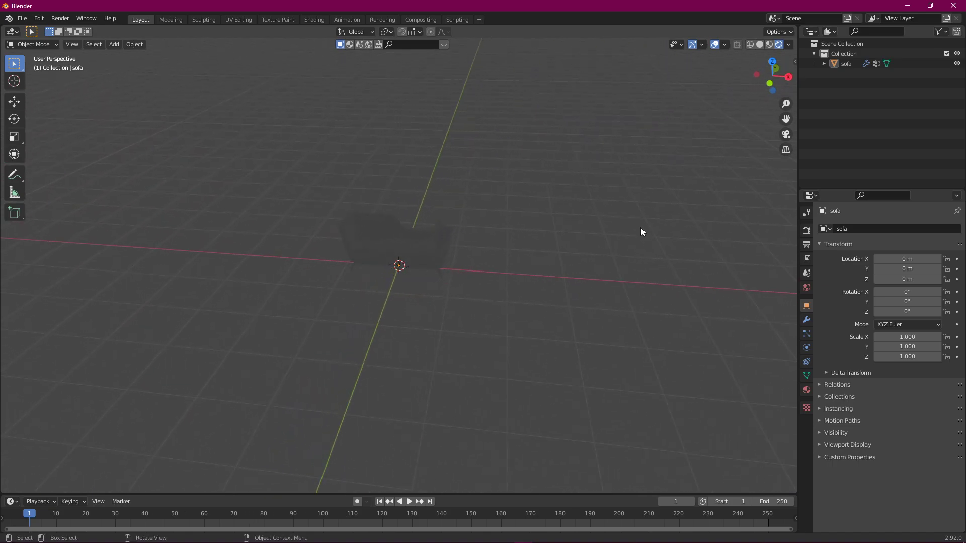
pyautogui.click(768, 46)
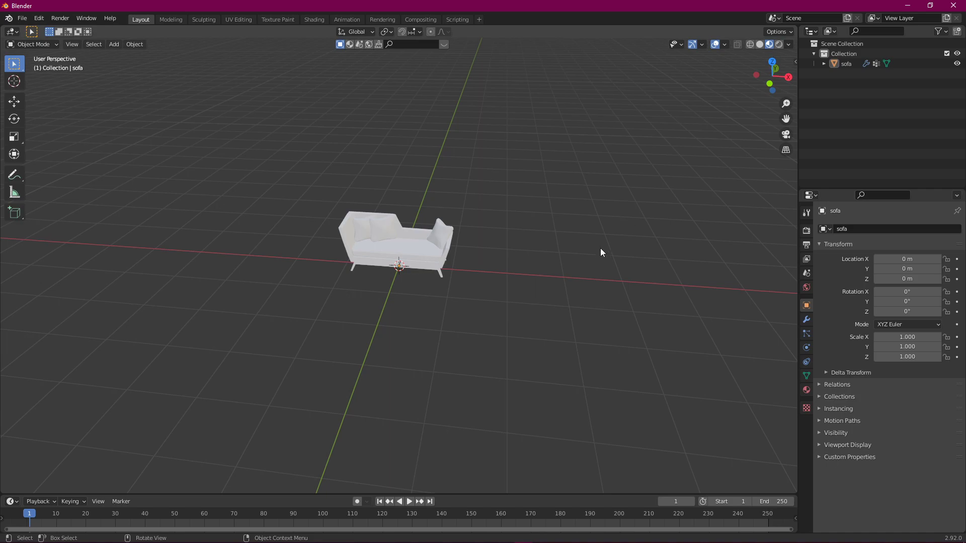
pyautogui.moveTo(606, 253)
pyautogui.mouseDown(button='middle')
pyautogui.moveTo(538, 252)
pyautogui.moveTo(593, 269)
pyautogui.moveTo(597, 252)
pyautogui.mouseUp(button='middle')
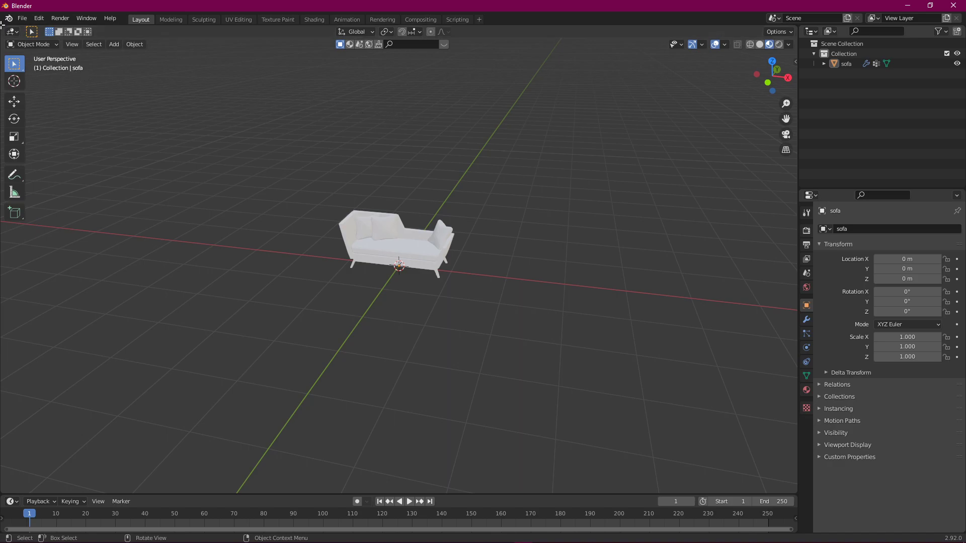
# Step: Split the 3D view, make the left area a Shader Editor, and select the sofa
pyautogui.moveTo(3, 25); pyautogui.dragTo(324, 45)
pyautogui.scroll(2, 549, 204)
pyautogui.scroll(-1, 111, 166)
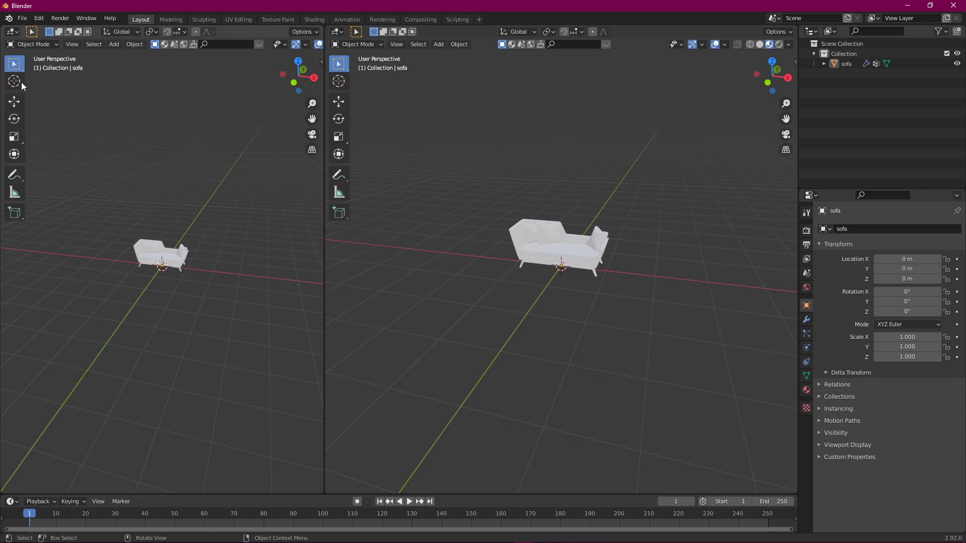
pyautogui.click(12, 32)
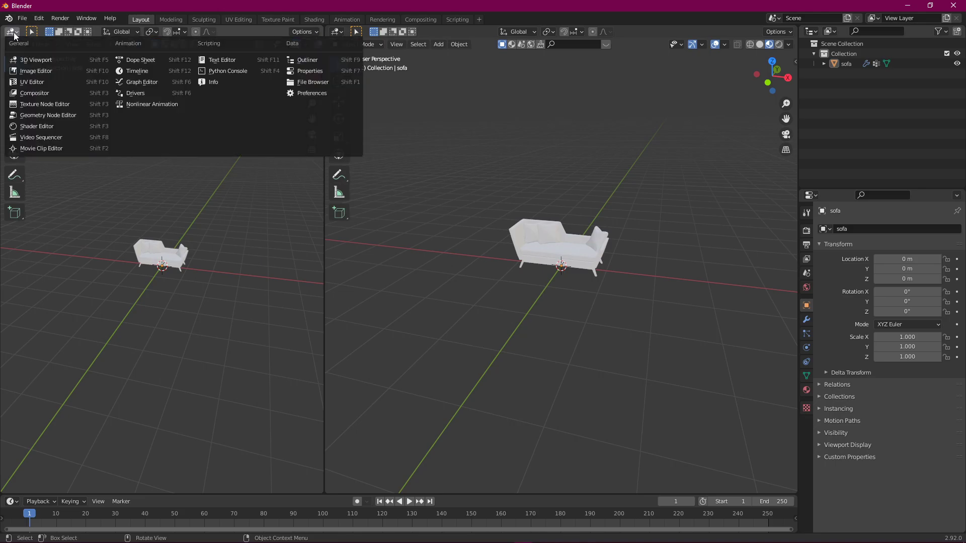
pyautogui.click(69, 127)
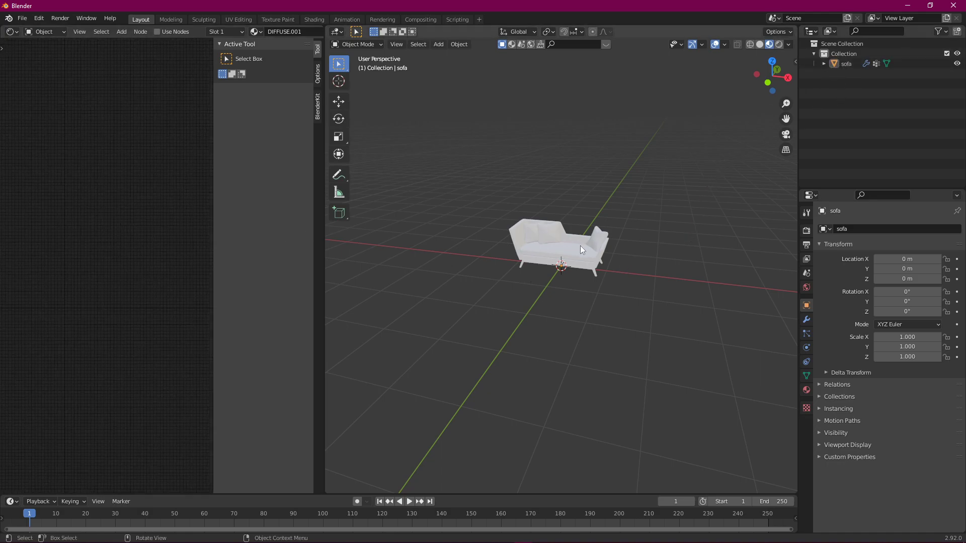
pyautogui.click(835, 64)
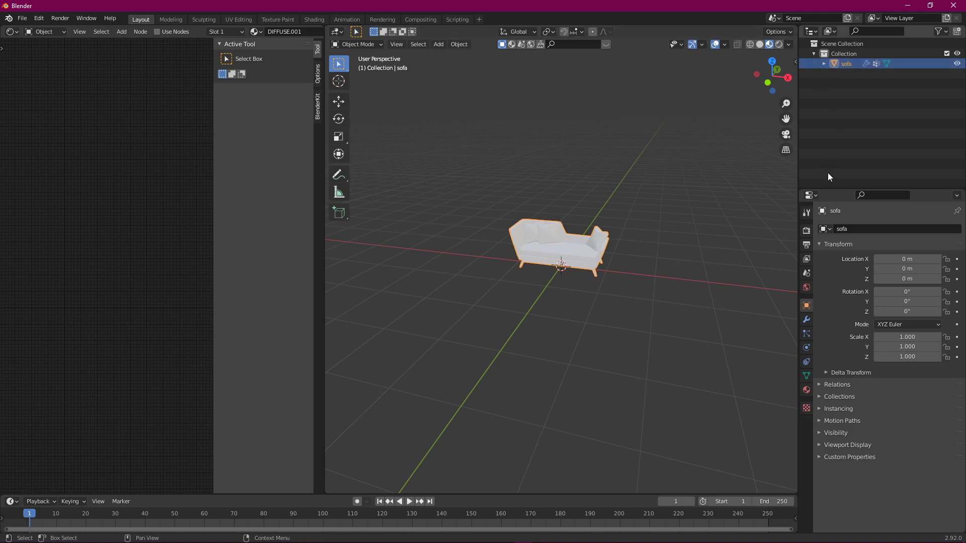
# Step: Enable Use Nodes on the DIFFUSE.001 material in Material Properties
pyautogui.click(806, 394)
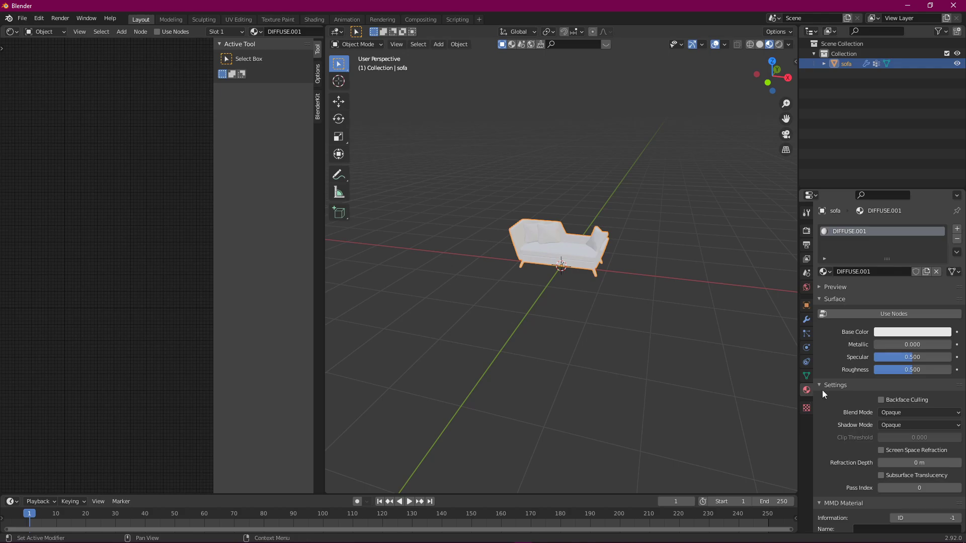
pyautogui.scroll(-5, 879, 383)
pyautogui.scroll(5, 883, 360)
pyautogui.click(898, 314)
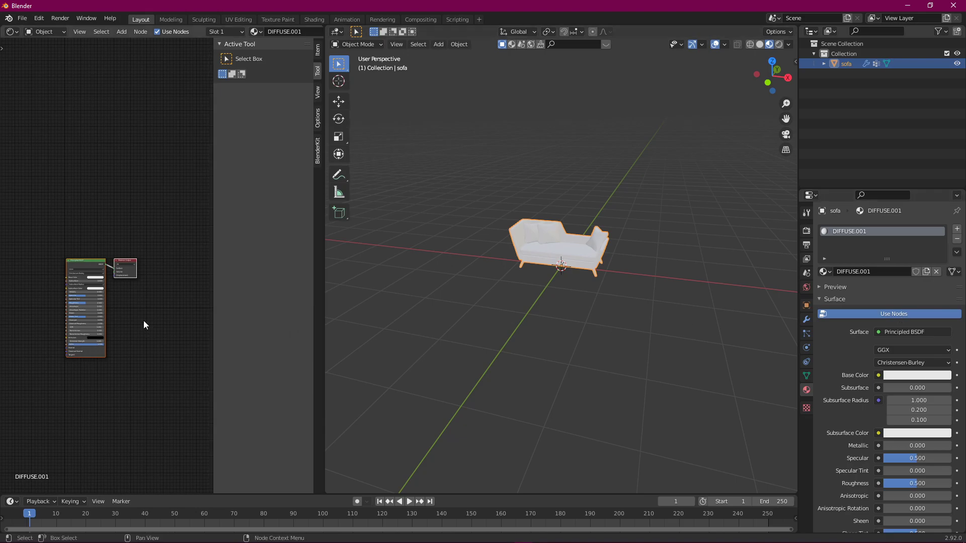
# Step: Place an Add > Texture > Image Texture node left of Principled BSDF and browse for its image
pyautogui.scroll(3, 140, 323)
pyautogui.moveTo(140, 326); pyautogui.dragTo(163, 285, button='middle')
pyautogui.moveTo(34, 273); pyautogui.dragTo(65, 270, button='middle')
pyautogui.moveTo(63, 235); pyautogui.dragTo(66, 223, button='middle')
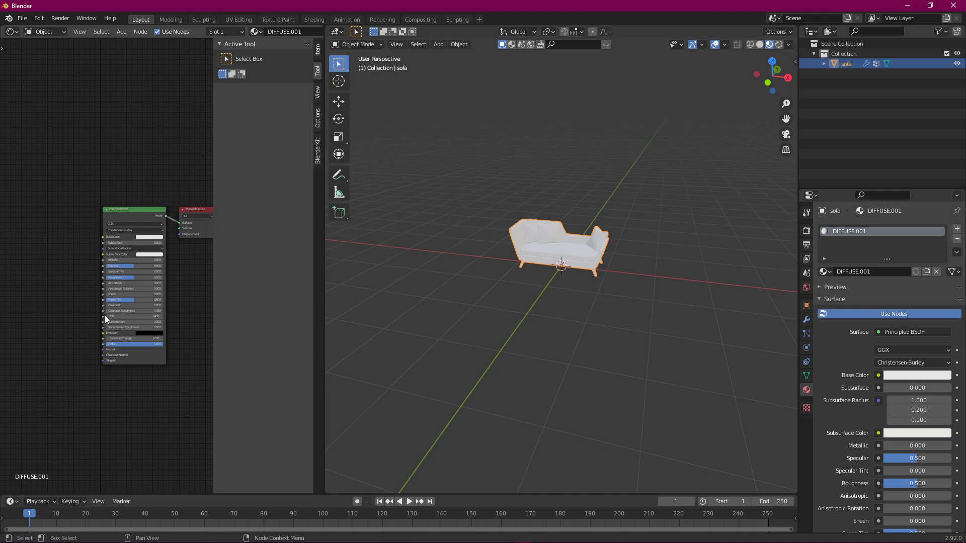
pyautogui.click(122, 32)
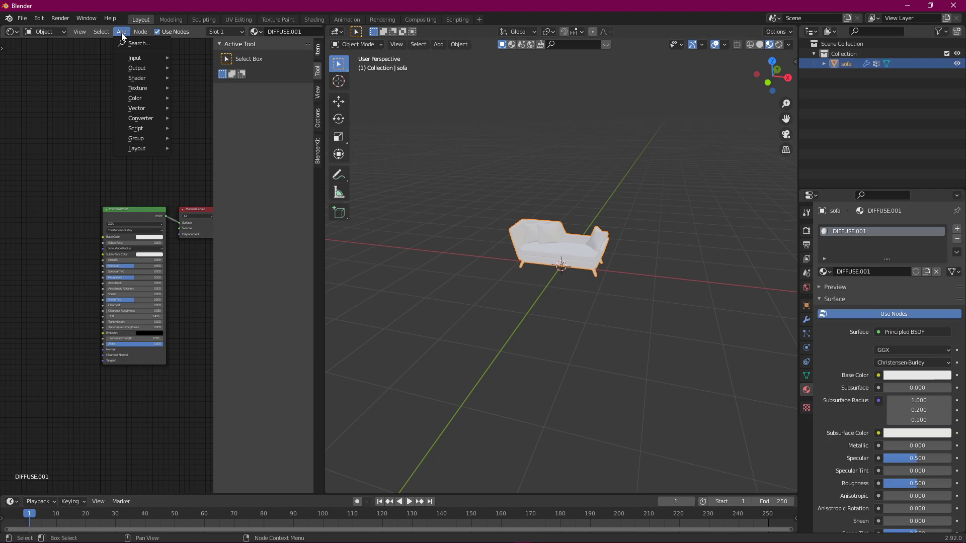
pyautogui.moveTo(151, 89)
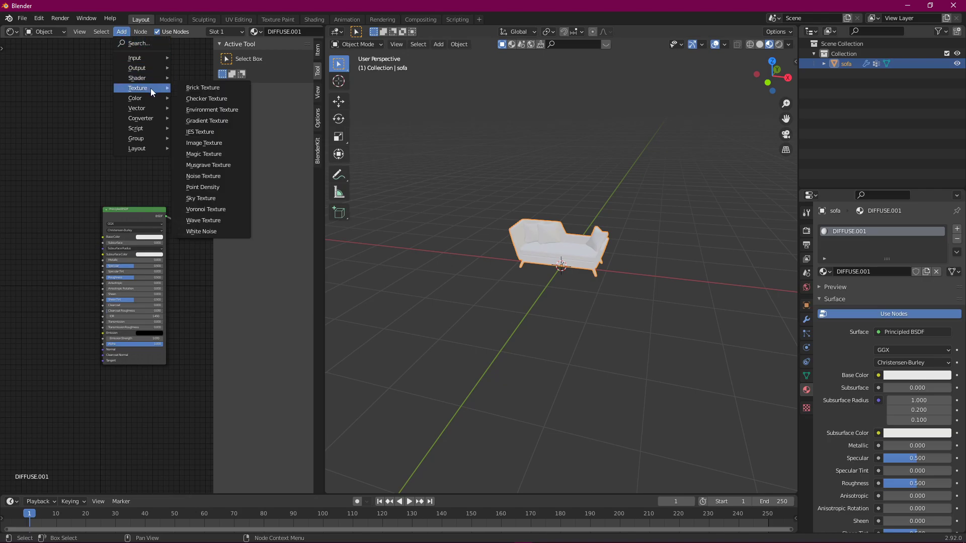
pyautogui.click(240, 143)
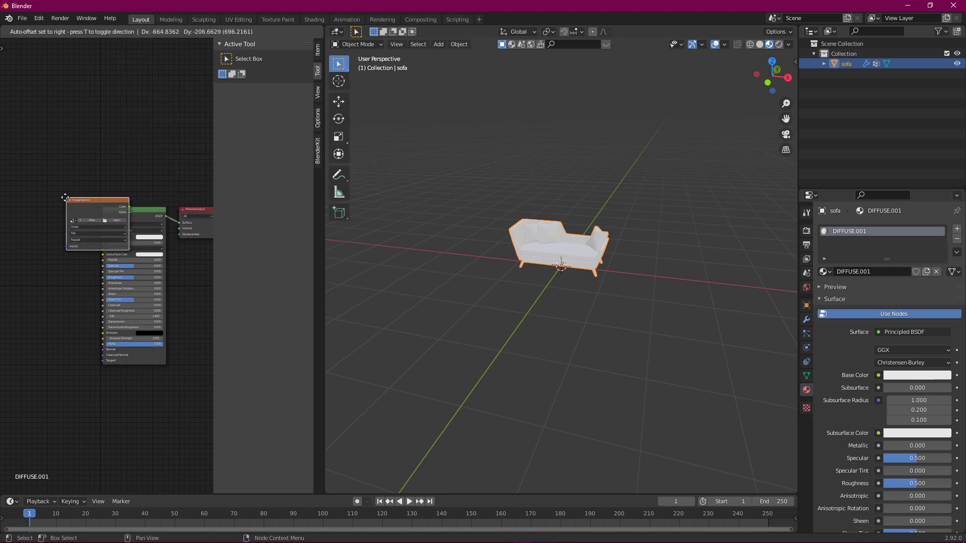
pyautogui.click(20, 205)
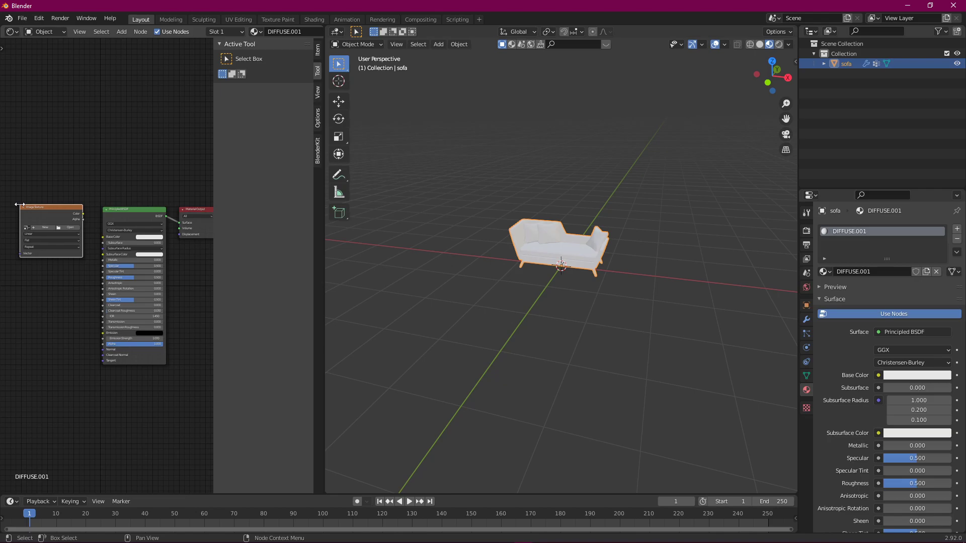
pyautogui.click(70, 232)
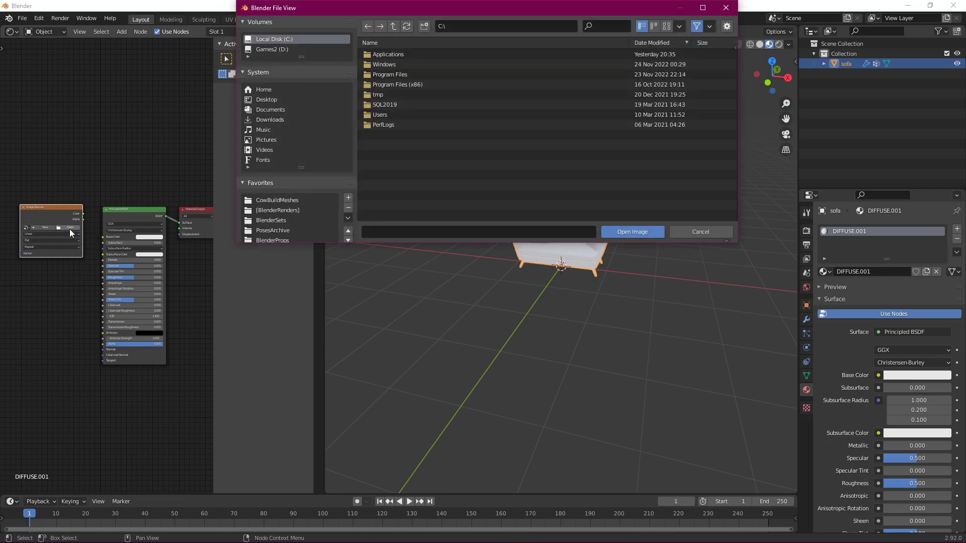
# Step: Open D:\YoutubeVideoTutorialFolder\New Scene\Sofa.png in the Image Texture node
pyautogui.click(282, 48)
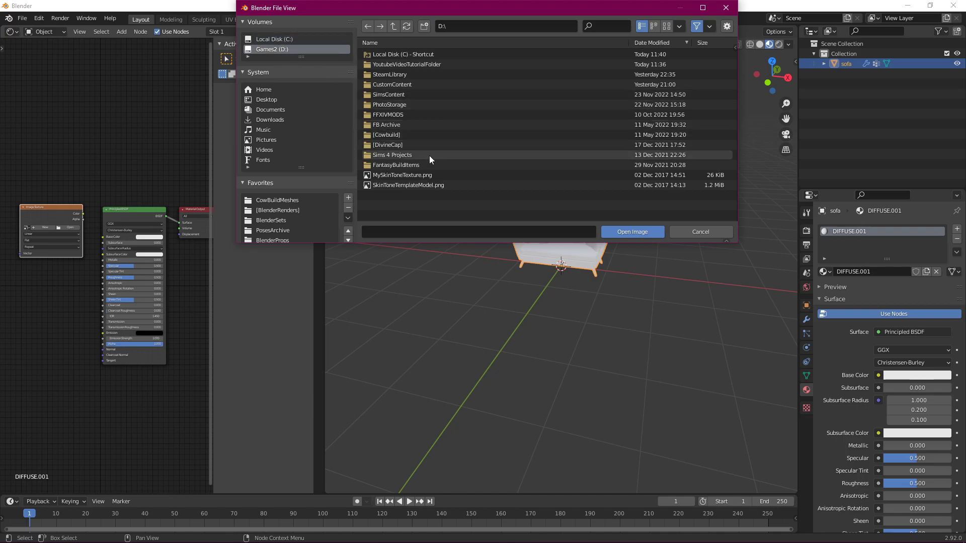
pyautogui.doubleClick(424, 65)
pyautogui.click(398, 56)
pyautogui.doubleClick(399, 55)
pyautogui.click(393, 57)
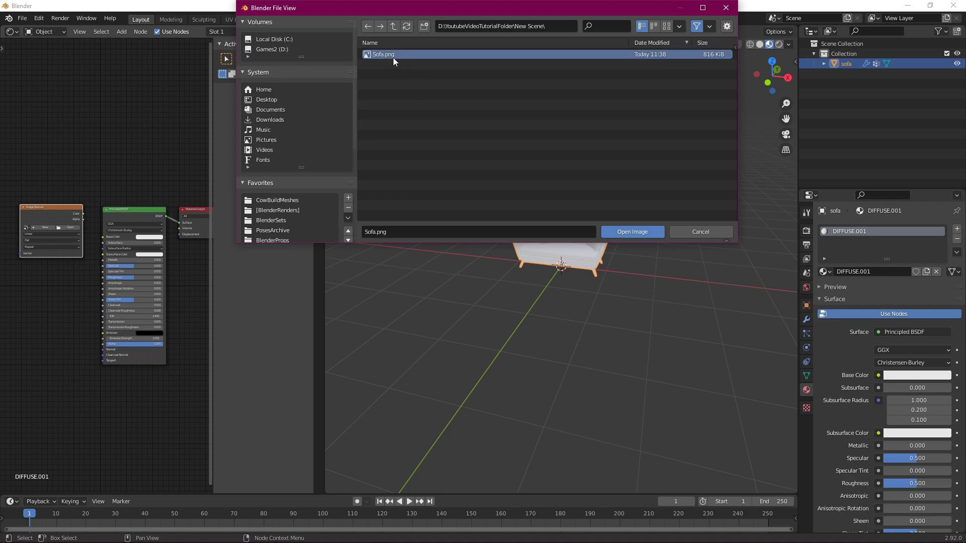
pyautogui.click(652, 232)
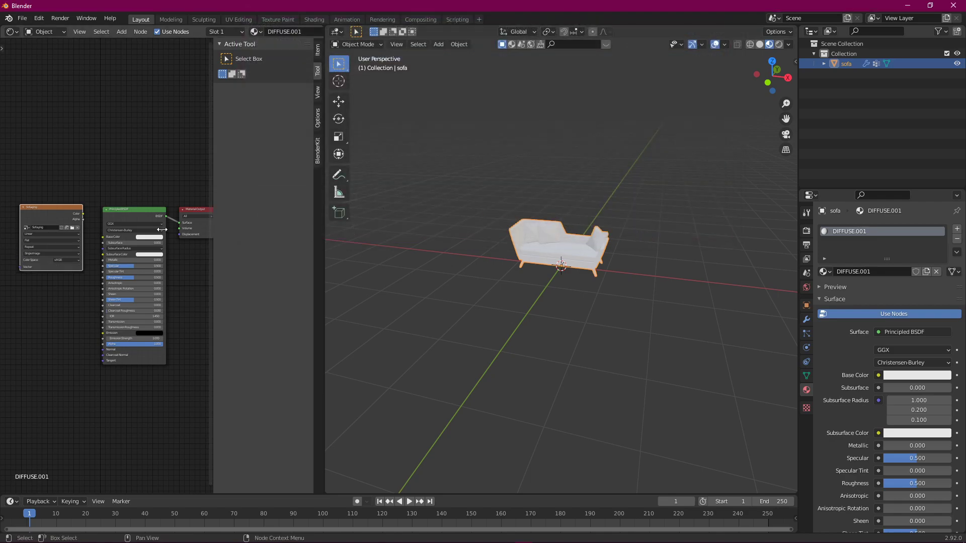
# Step: Connect the Sofa.png Color output to Principled BSDF Base Color and resize both editors
pyautogui.scroll(3, 93, 220)
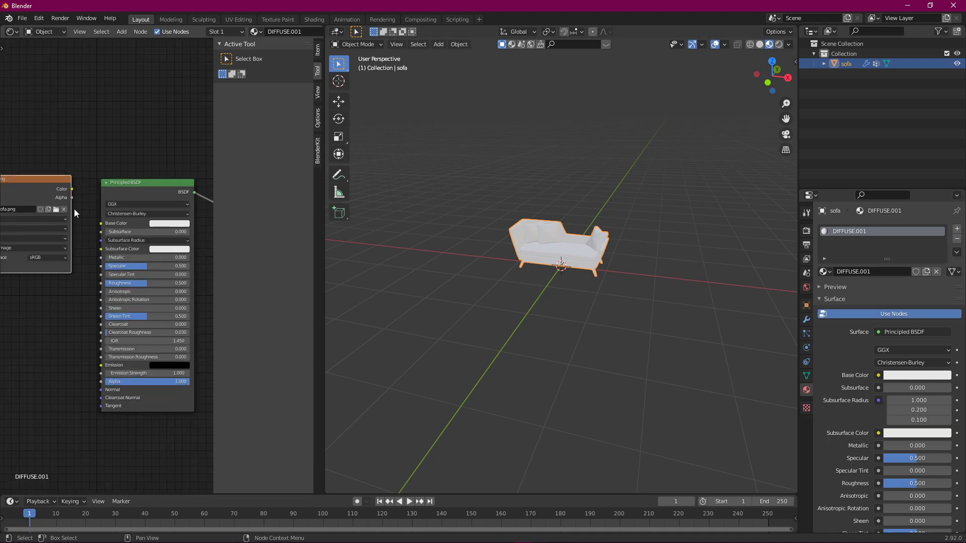
pyautogui.moveTo(325, 243); pyautogui.dragTo(495, 244)
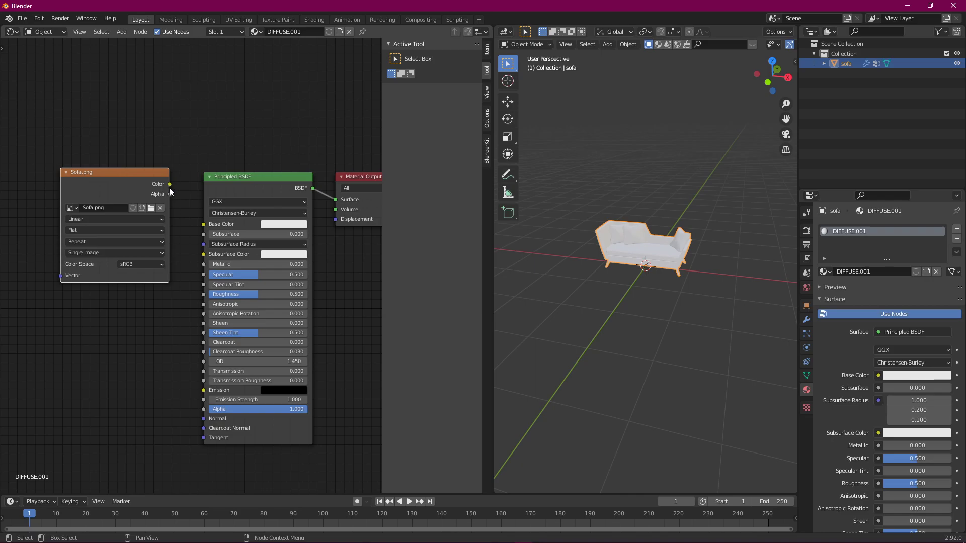
pyautogui.moveTo(170, 186); pyautogui.dragTo(200, 229)
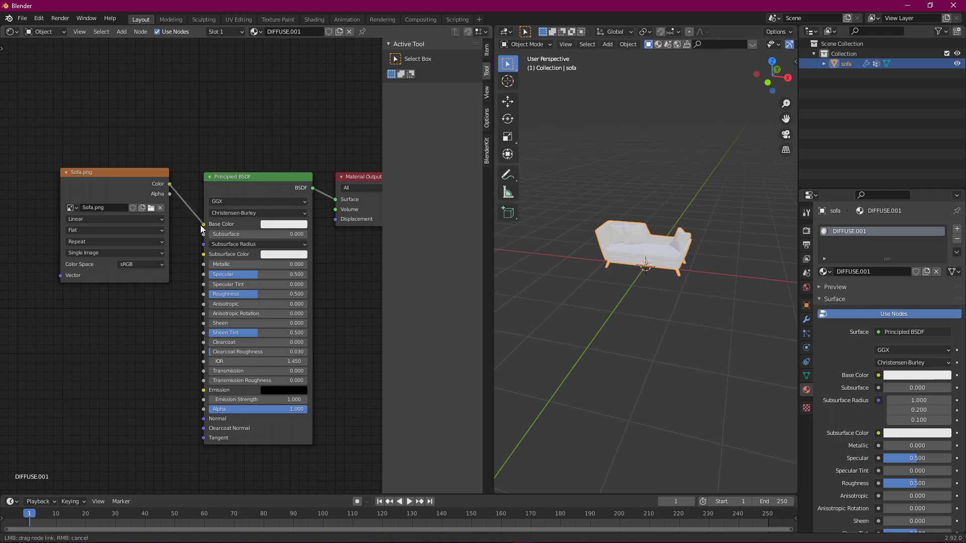
pyautogui.moveTo(201, 229); pyautogui.dragTo(201, 229)
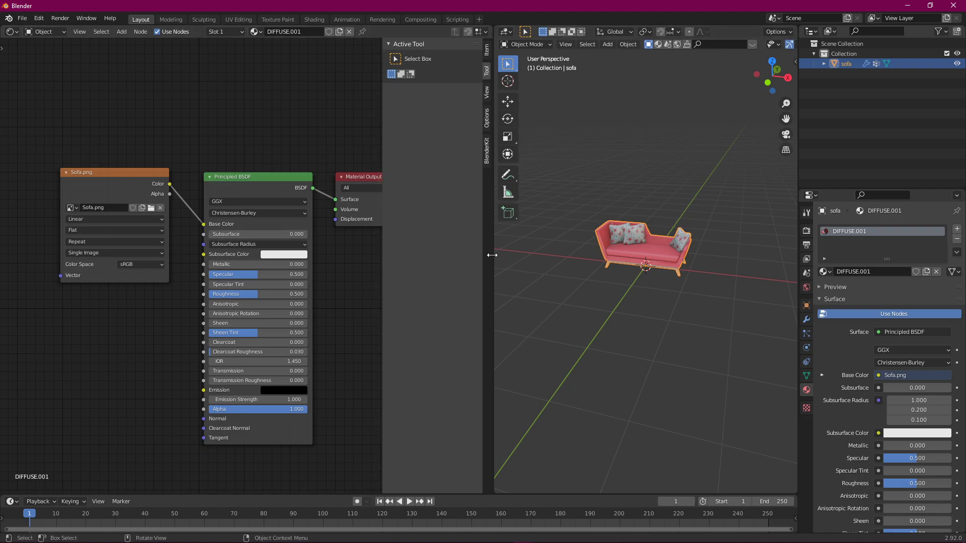
pyautogui.moveTo(492, 255); pyautogui.dragTo(246, 236)
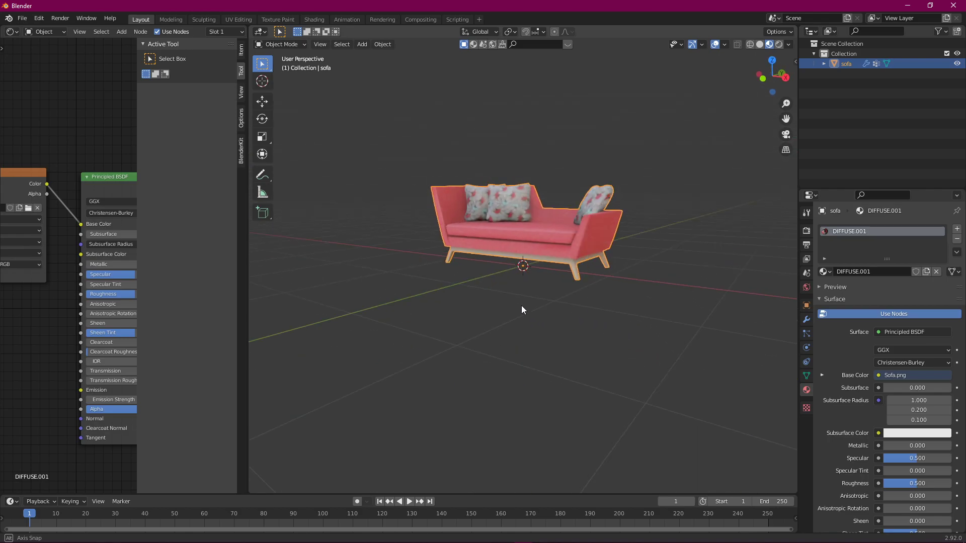